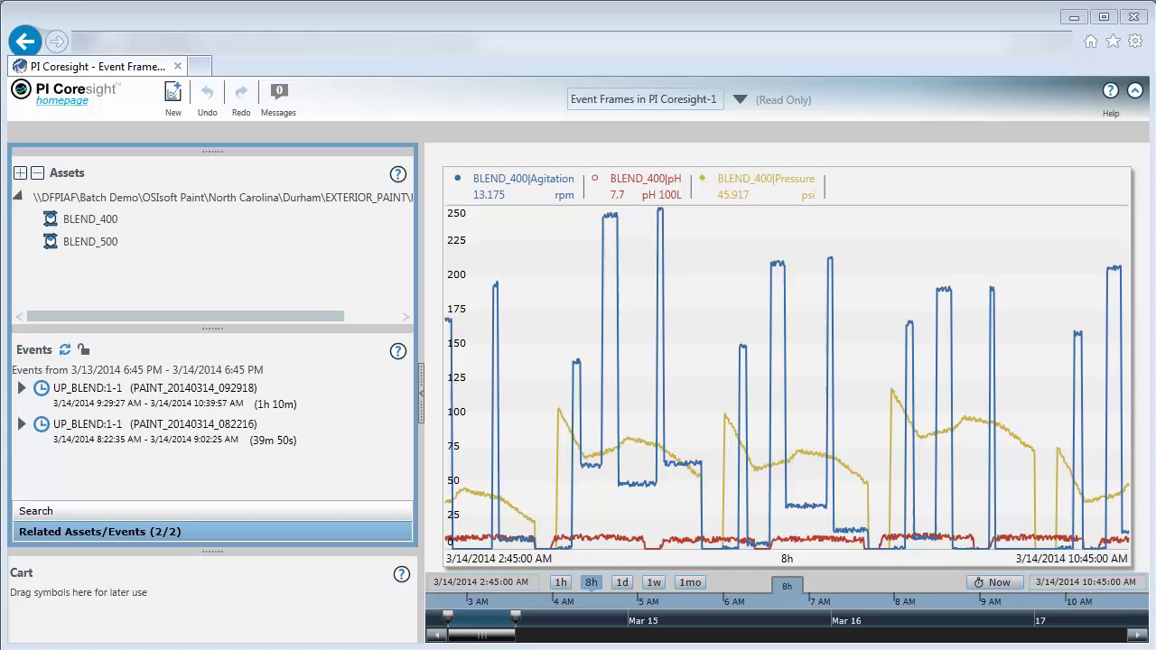
Draw red start and end flags on the trend joined by a span arrow, then clear them.
mouse_move(483, 510)
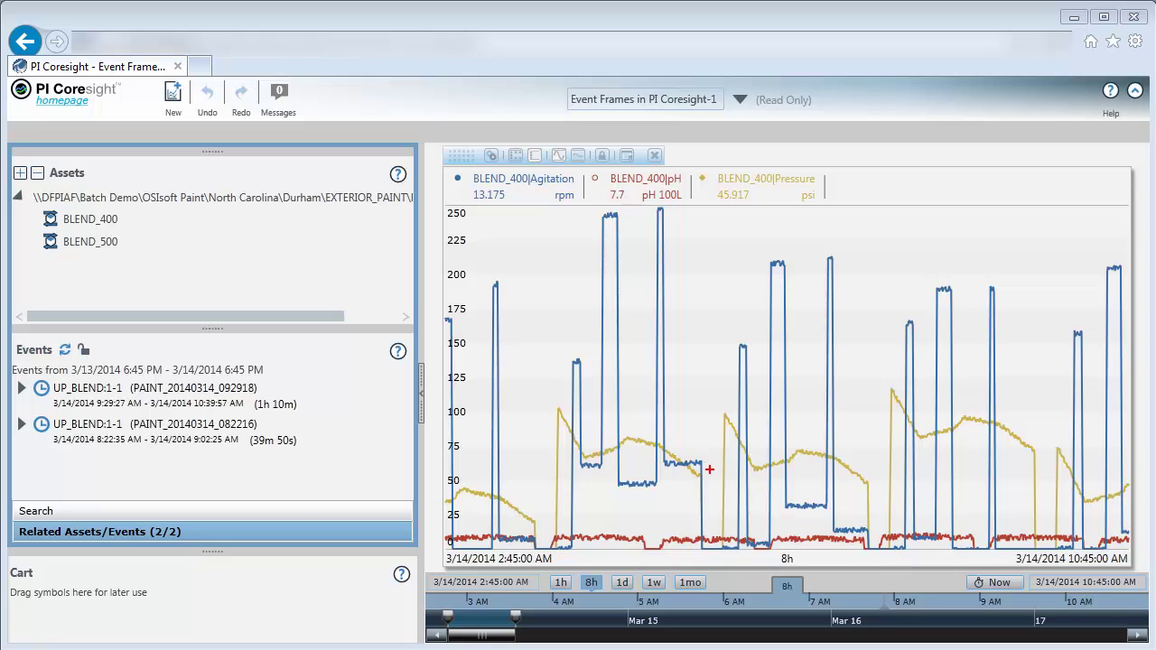
drag(713, 475, 721, 547)
mouse_move(714, 470)
mouse_down()
mouse_move(740, 492)
mouse_move(723, 496)
mouse_up()
drag(875, 468, 878, 547)
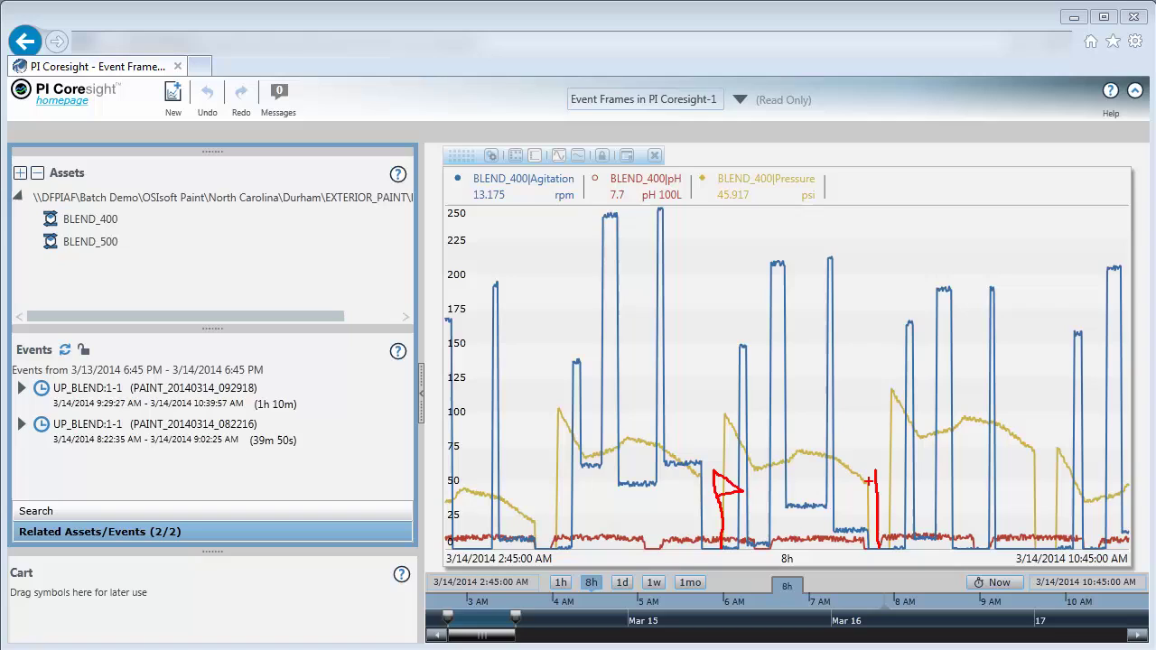
mouse_move(874, 468)
mouse_down()
mouse_move(905, 492)
mouse_move(881, 498)
mouse_up()
mouse_move(713, 462)
mouse_down()
mouse_move(865, 466)
mouse_move(879, 454)
mouse_move(717, 456)
mouse_move(861, 439)
mouse_move(821, 434)
mouse_move(748, 437)
mouse_move(721, 453)
mouse_move(713, 511)
mouse_move(747, 549)
mouse_move(867, 543)
mouse_move(900, 493)
mouse_move(891, 462)
mouse_up()
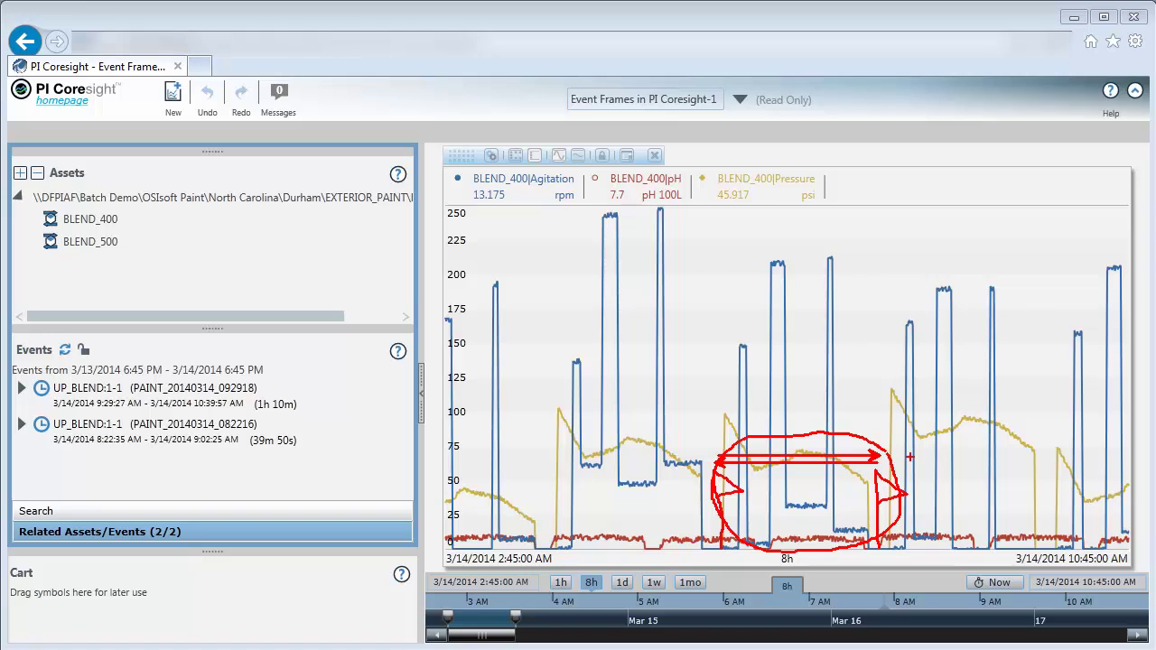
key(Escape)
Apply the first UP_BLEND:1-1 event's 9:29:27 to 10:39:57 AM range to the trend.
click(44, 392)
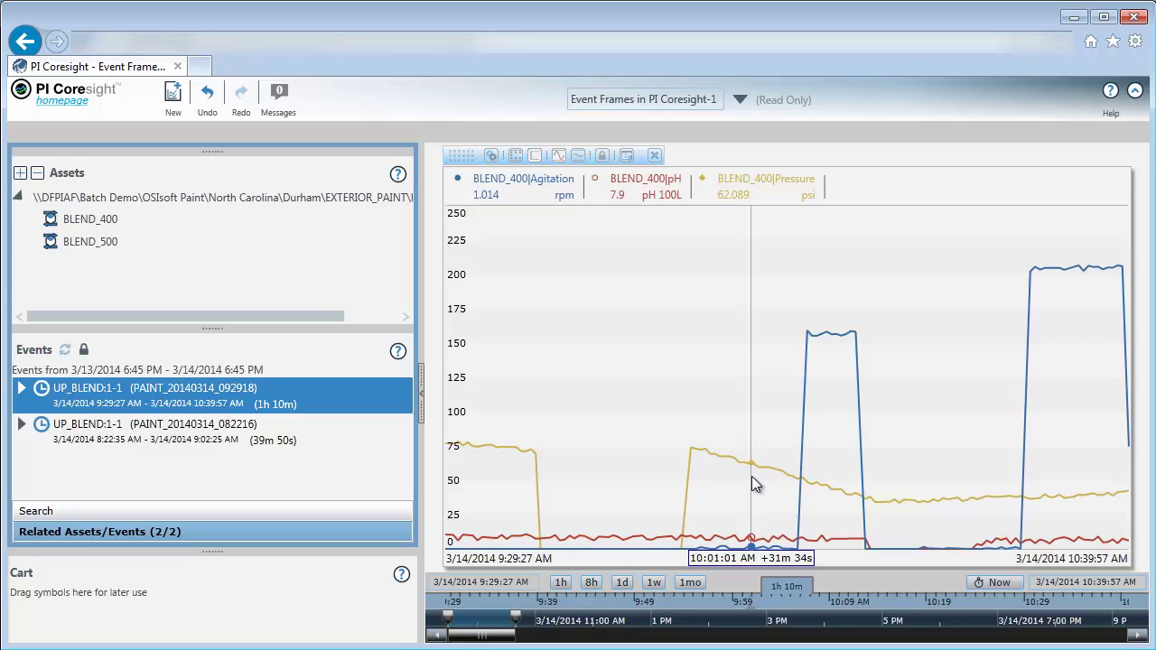
Open the BLEND_400 search list showing Process Parameters like Agitation, Level, pH and Temperature.
click(180, 511)
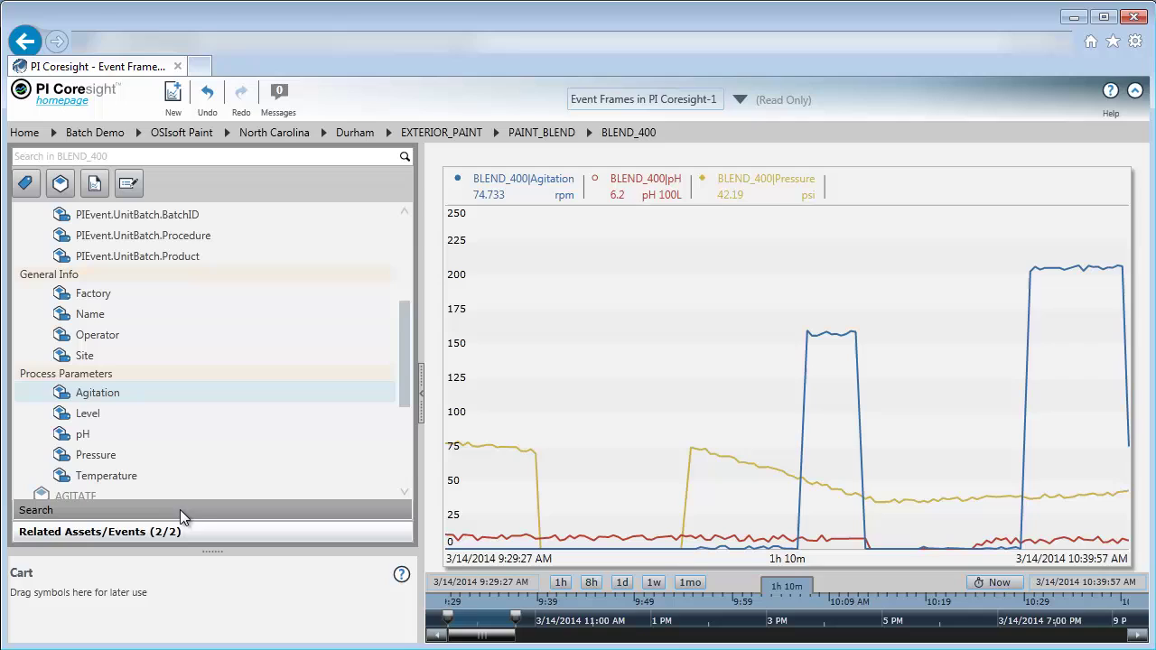
mouse_move(162, 391)
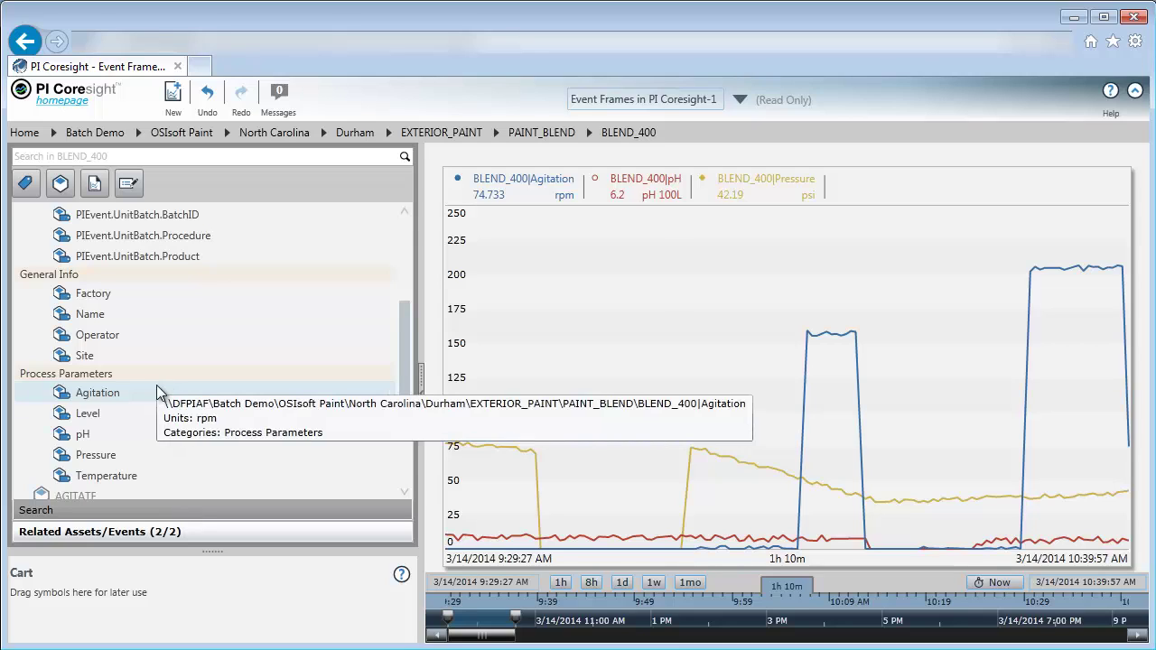
mouse_move(147, 418)
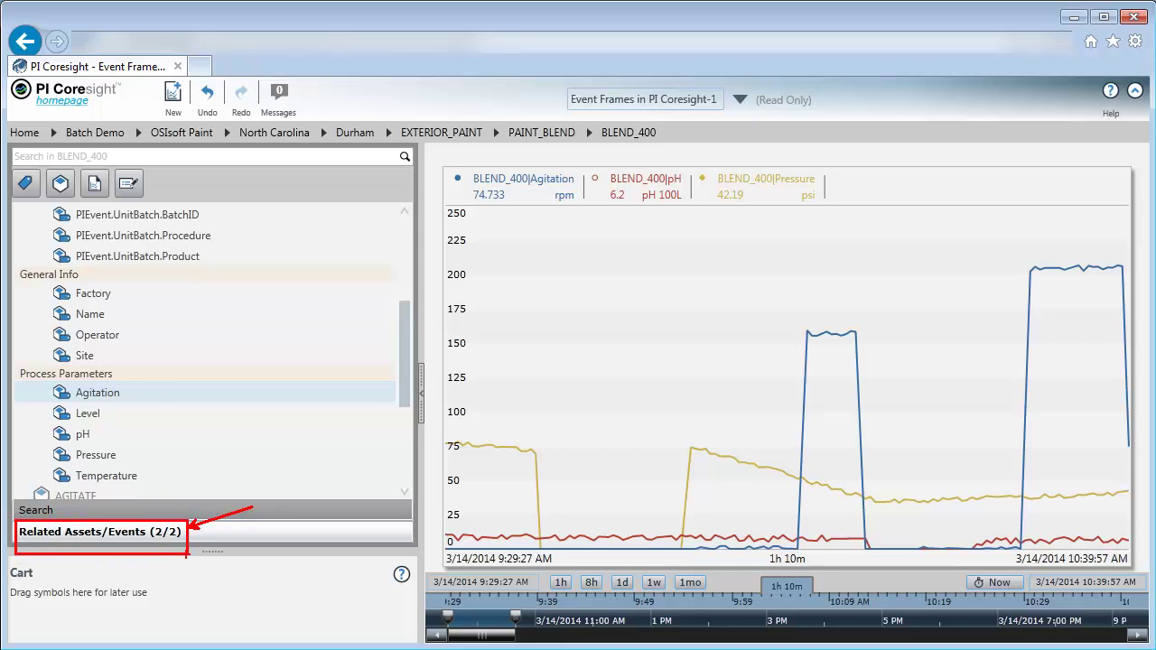
Return to the Events list, box it in red, and underline the Agitation, pH and Pressure legend entries.
click(147, 533)
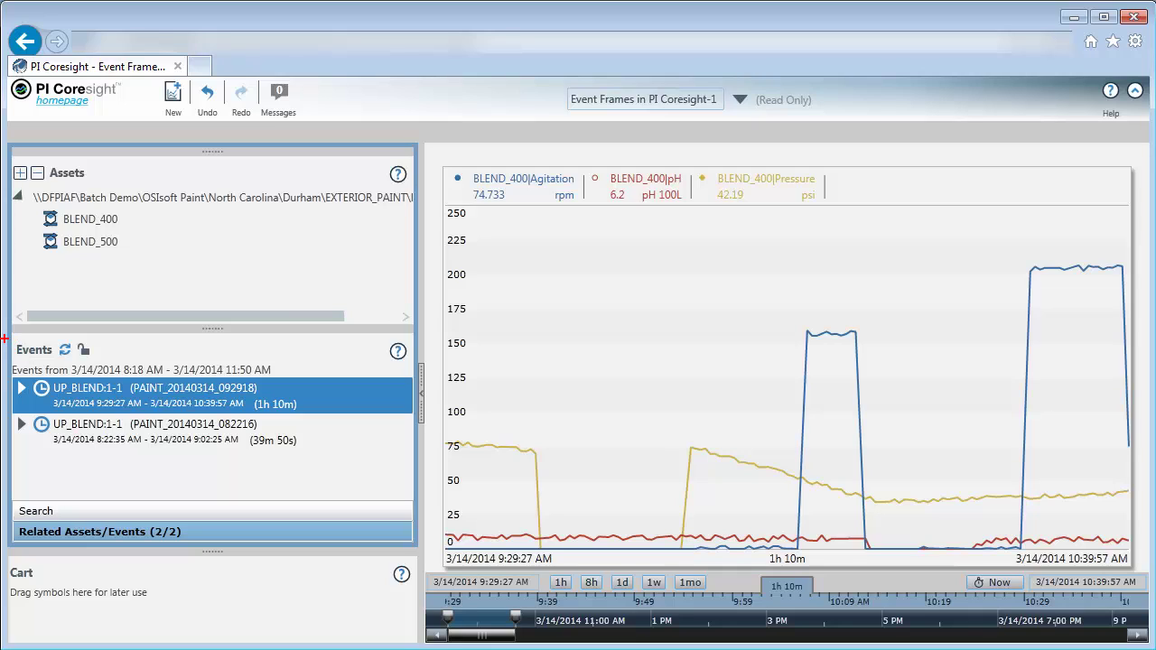
mouse_move(6, 338)
mouse_down()
mouse_move(72, 430)
mouse_move(380, 534)
mouse_up()
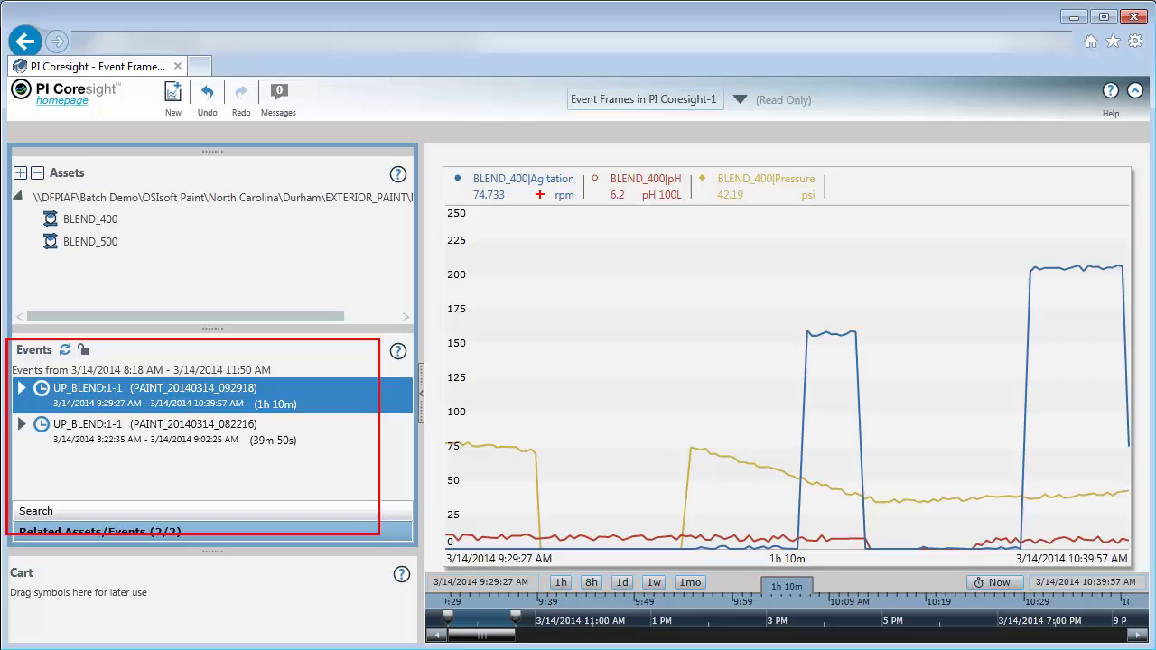
drag(531, 189, 576, 192)
drag(670, 191, 690, 187)
drag(784, 190, 818, 191)
drag(719, 193, 755, 192)
drag(613, 194, 658, 191)
drag(473, 193, 520, 194)
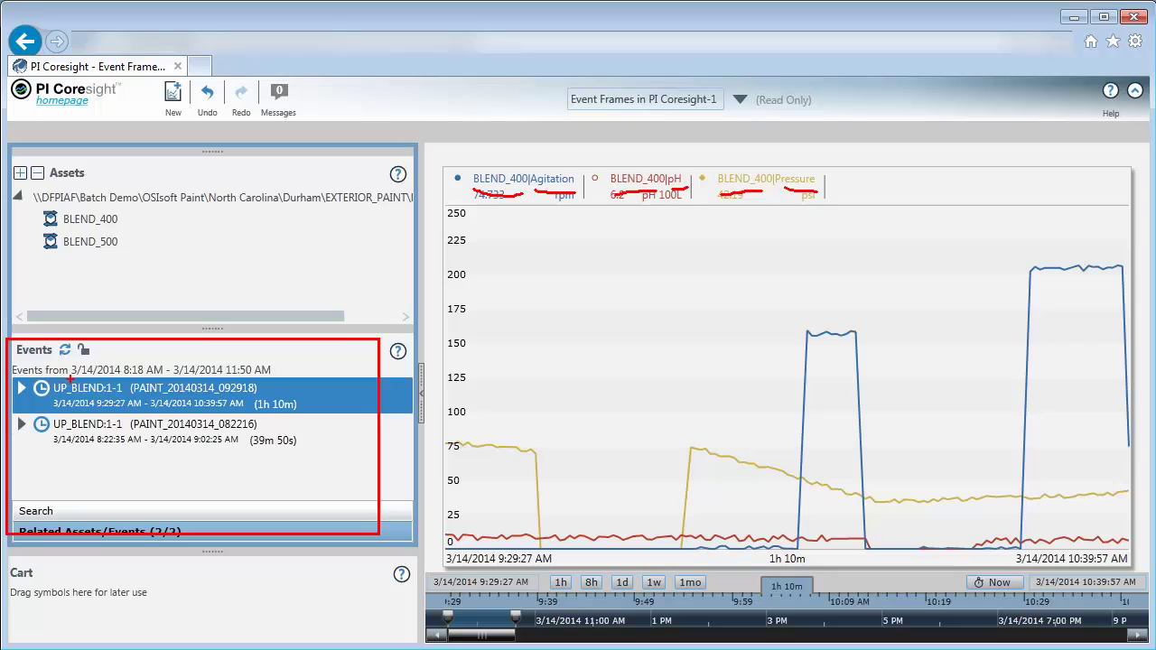
Underline the event name, box the 9:29:27 and 10:39:57 AM bounds, and arrow the 1h 10m duration.
drag(70, 379, 255, 381)
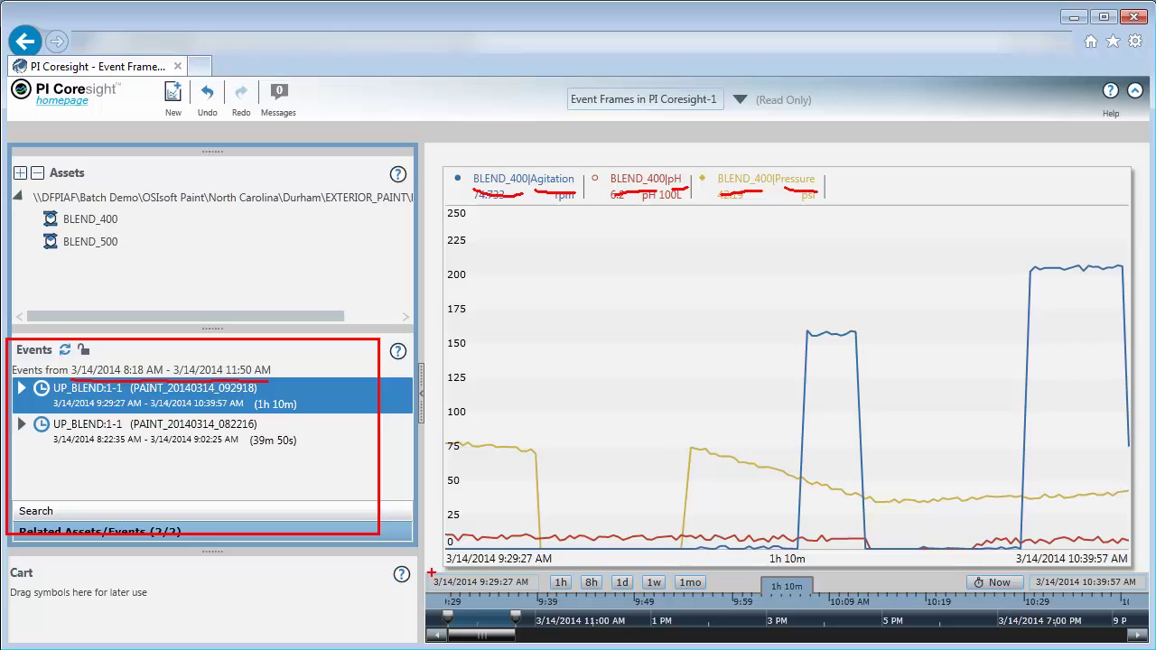
drag(432, 573, 535, 598)
drag(1031, 576, 1145, 595)
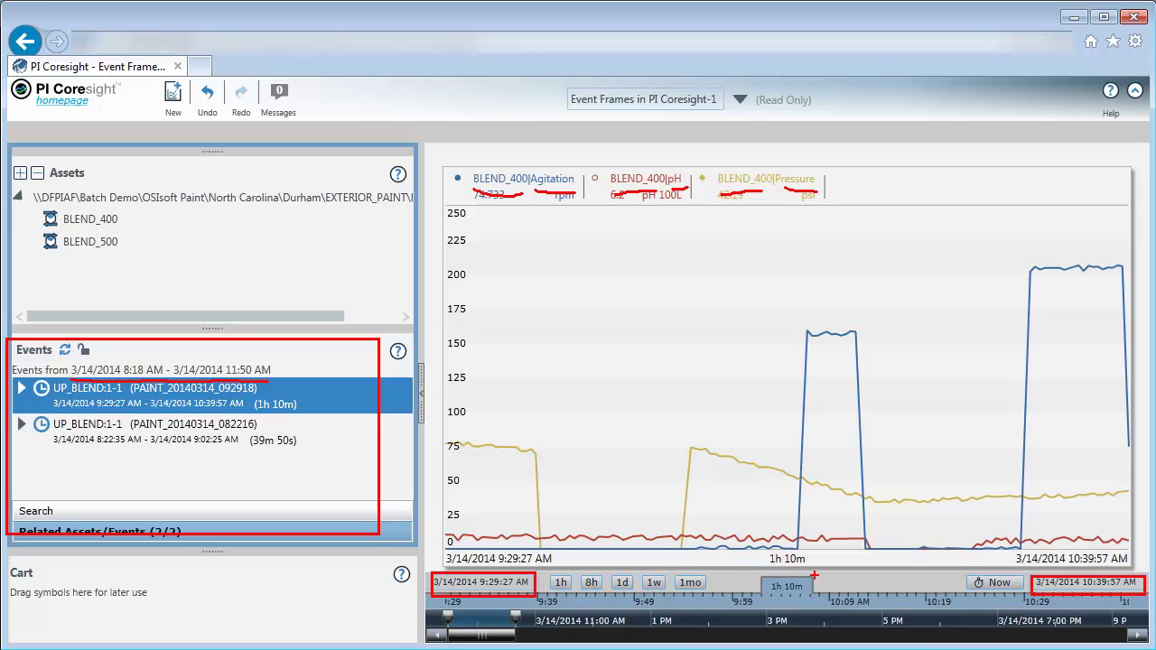
drag(817, 576, 874, 528)
drag(69, 377, 251, 384)
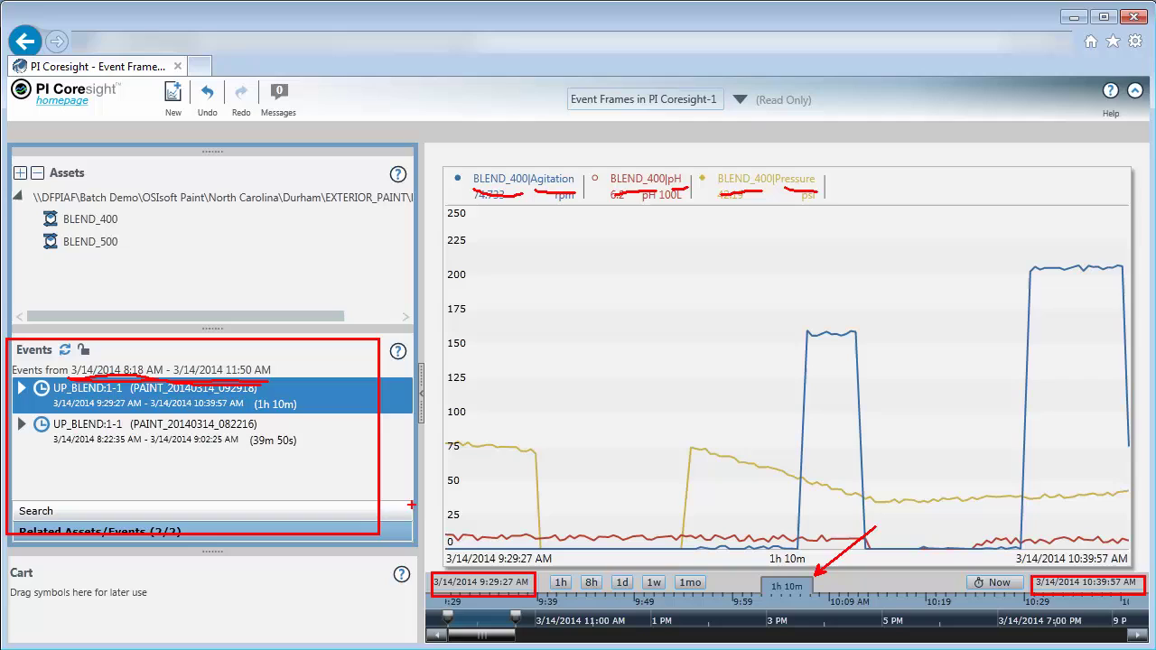
drag(492, 565, 493, 528)
drag(1118, 548, 1127, 568)
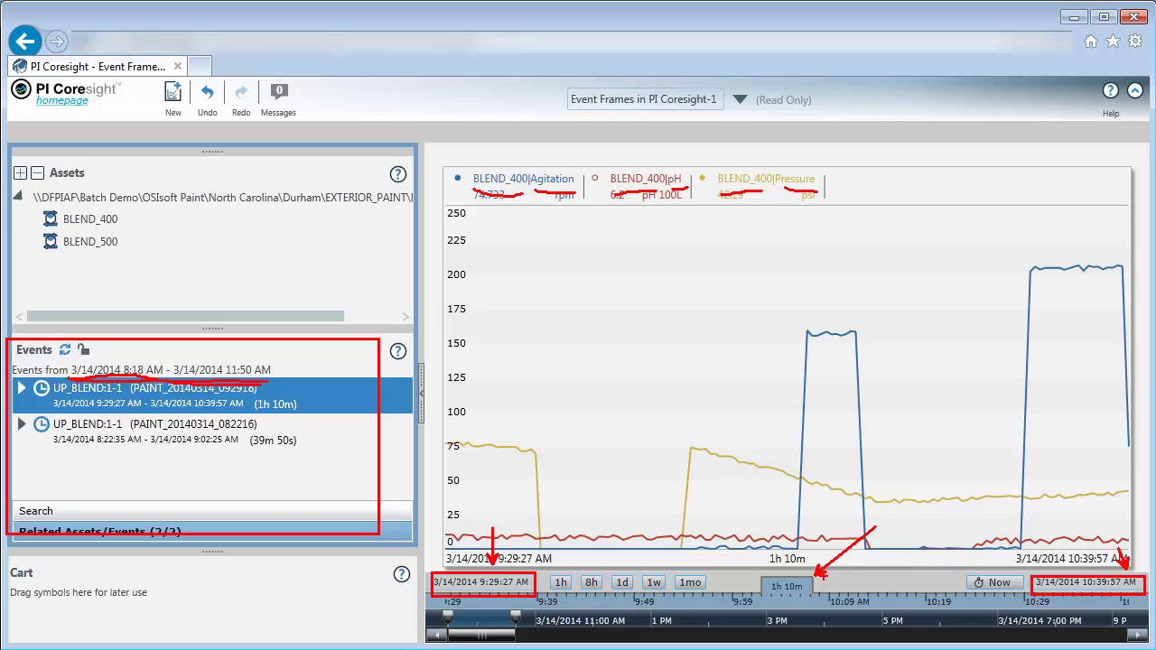
Widen the trend to one week and mark the Events list's date range and event durations.
key(Escape)
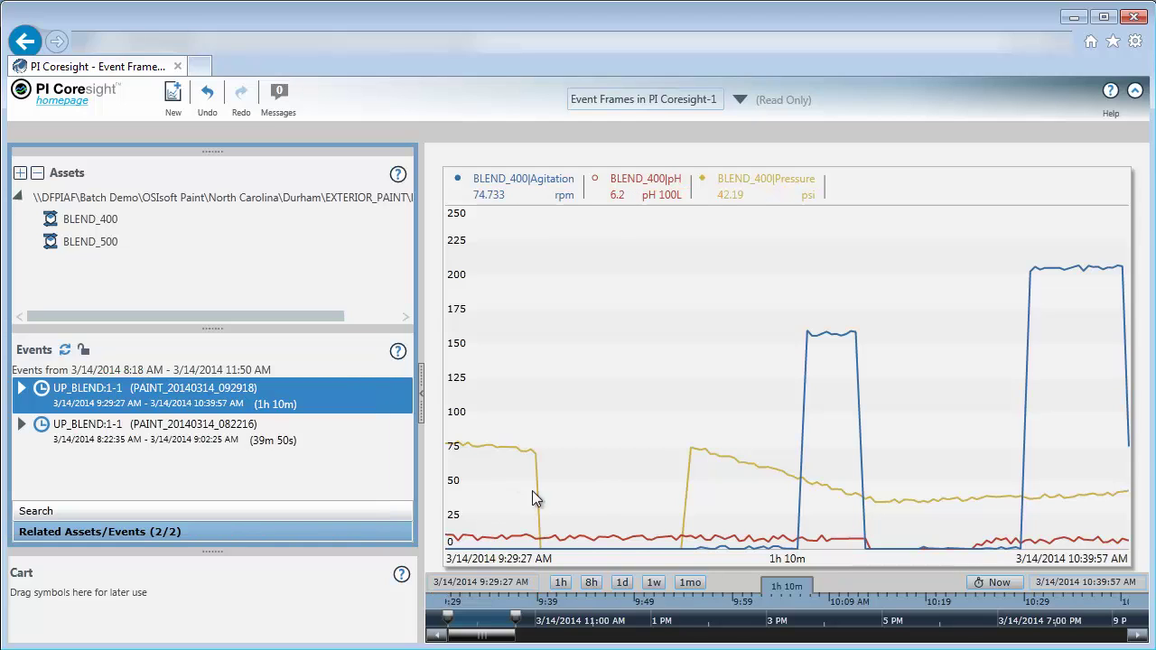
click(654, 584)
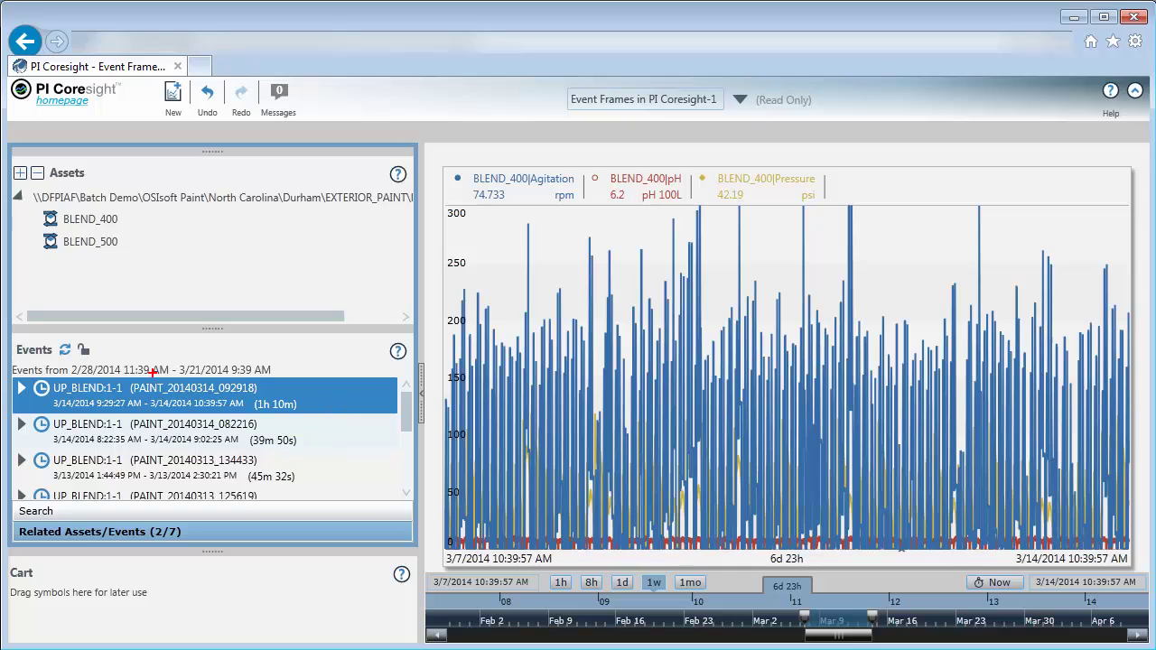
mouse_move(70, 374)
mouse_down()
mouse_move(224, 386)
mouse_move(349, 365)
mouse_up()
drag(302, 429, 360, 406)
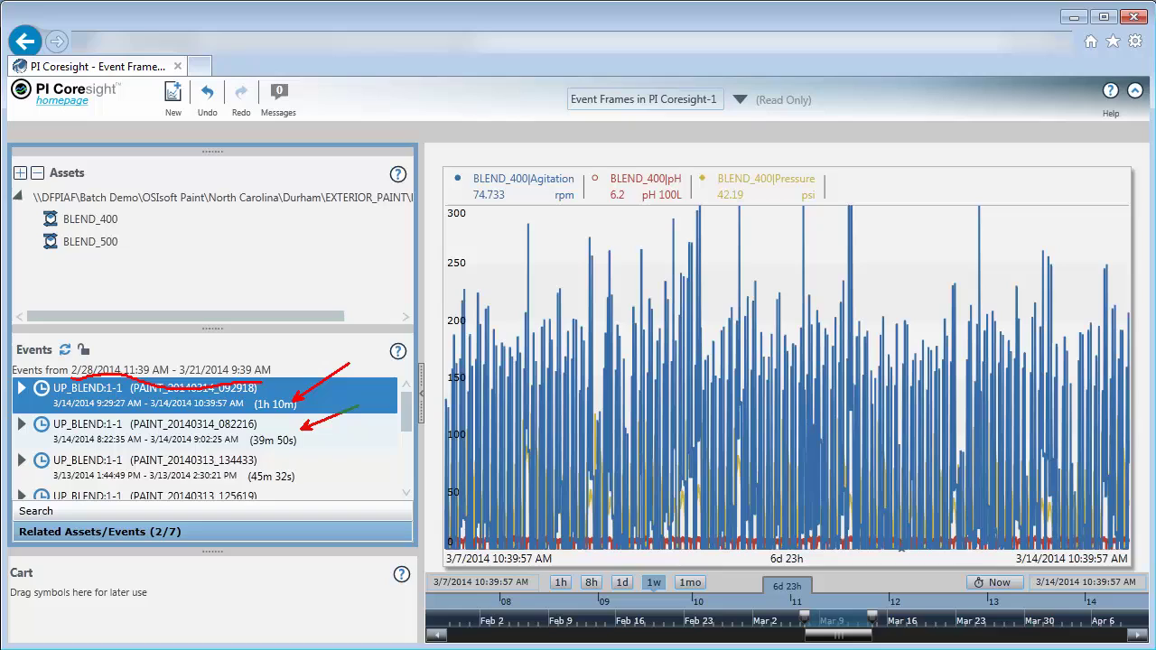
drag(303, 471, 361, 463)
drag(287, 493, 369, 511)
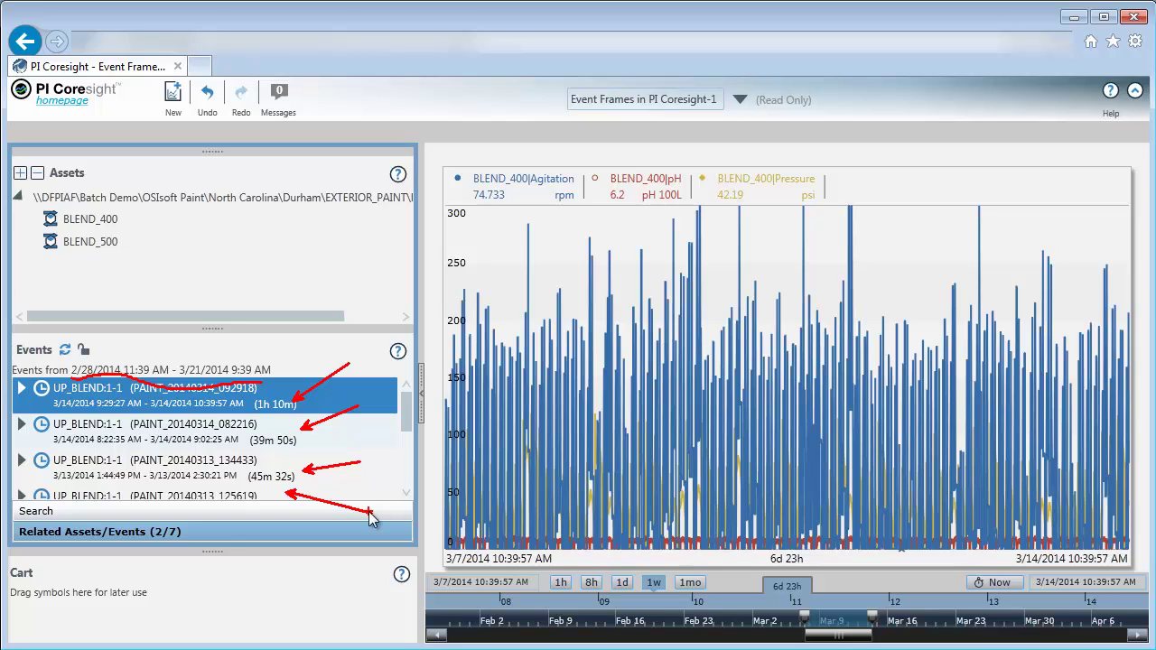
key(Escape)
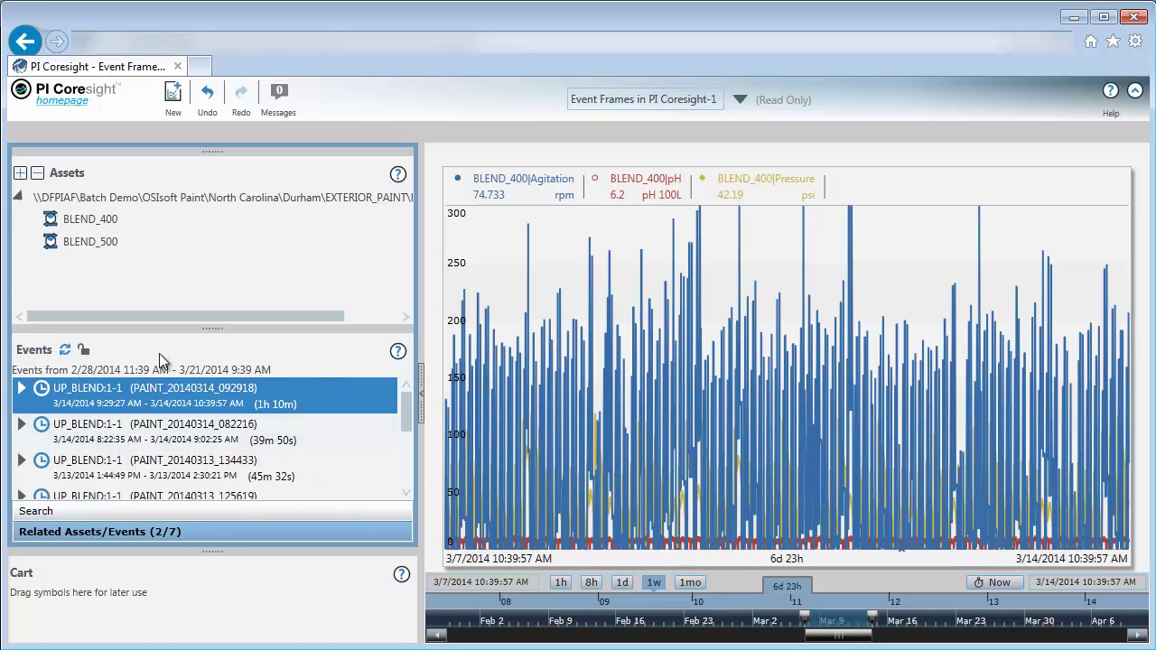
click(21, 389)
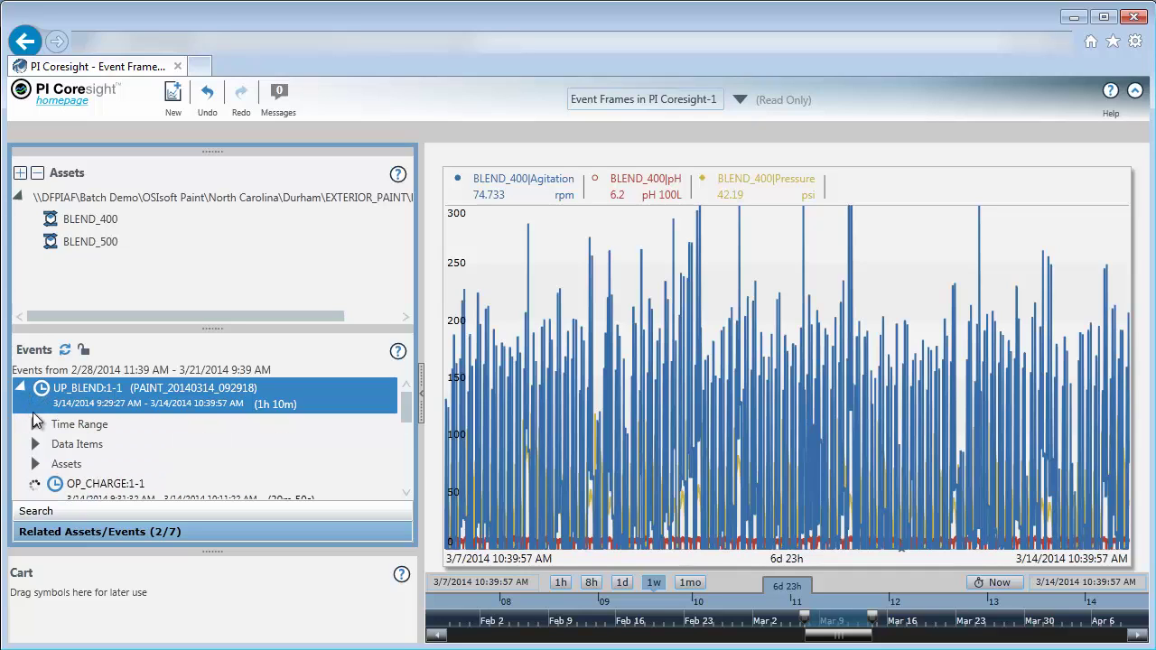
click(35, 425)
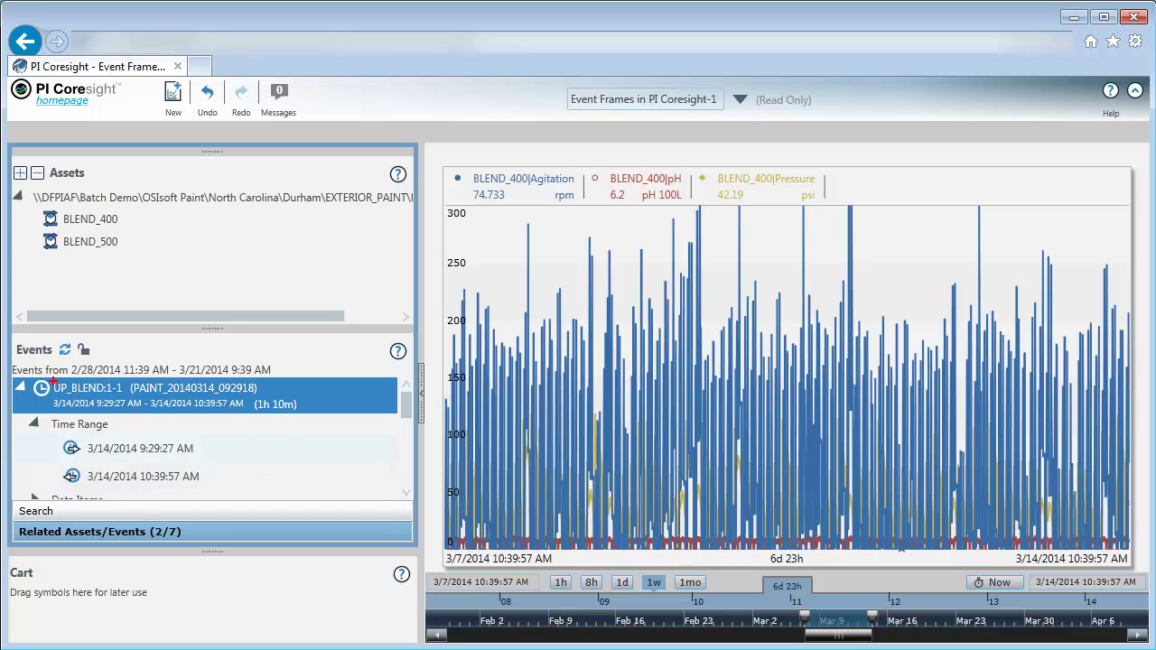
drag(56, 382, 94, 348)
mouse_move(423, 572)
mouse_down()
mouse_move(525, 600)
mouse_move(552, 594)
mouse_up()
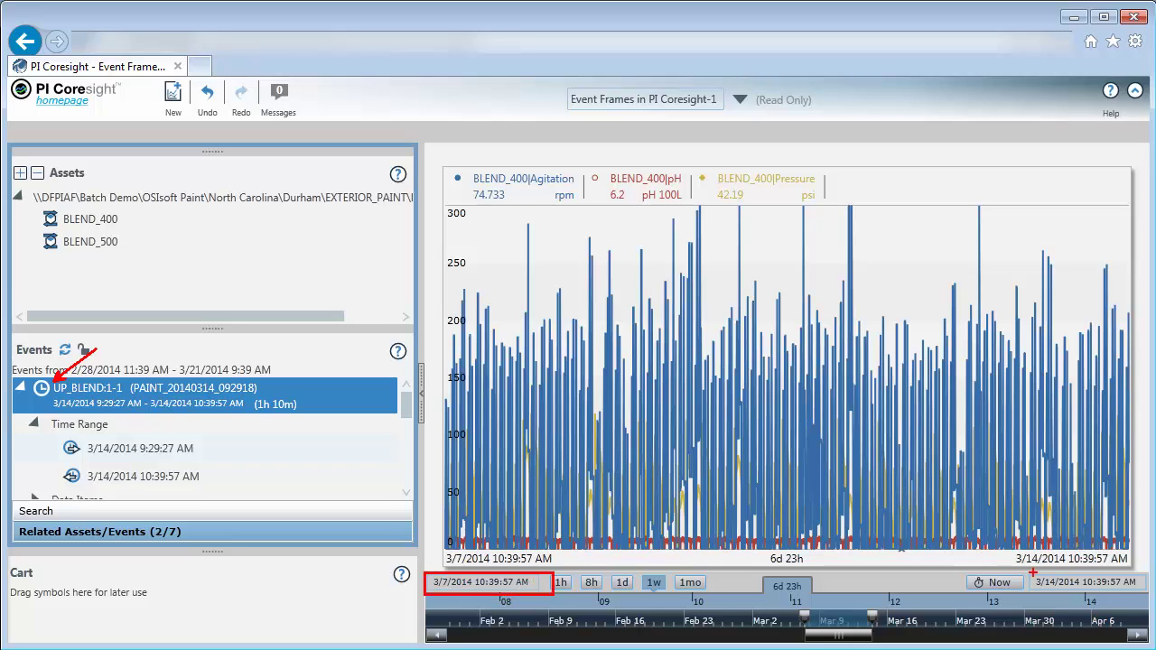
drag(1033, 572, 1145, 602)
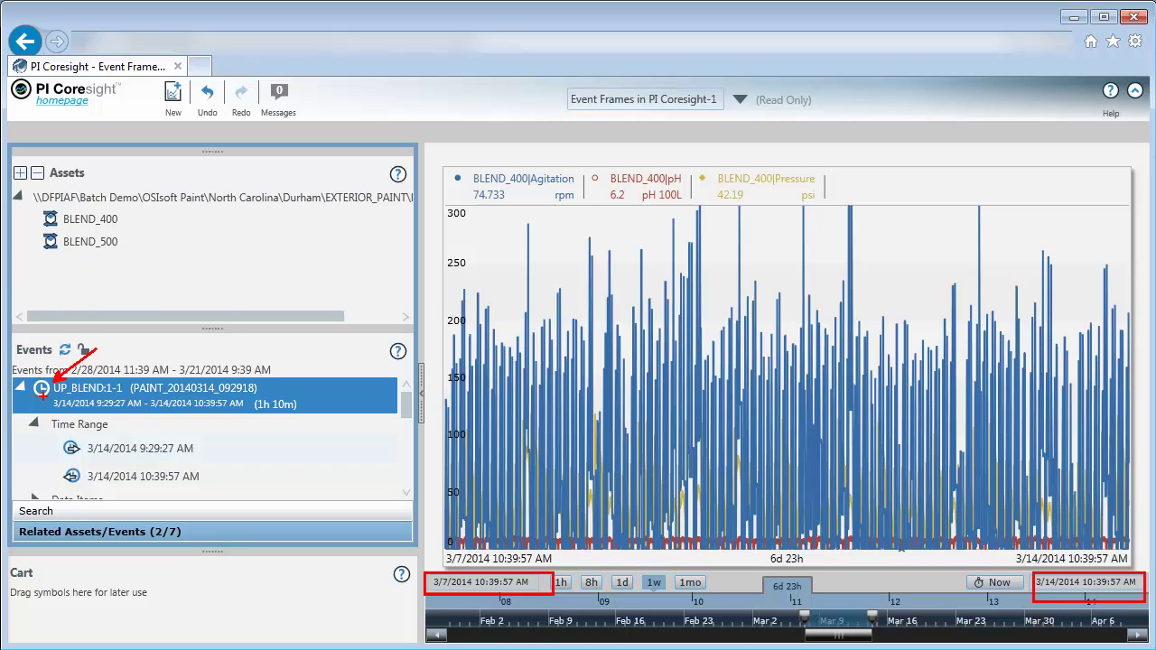
Apply UP_BLEND:1-1's 9:29:27 to 10:39:57 AM range and annotate its times on the trend in red.
click(41, 389)
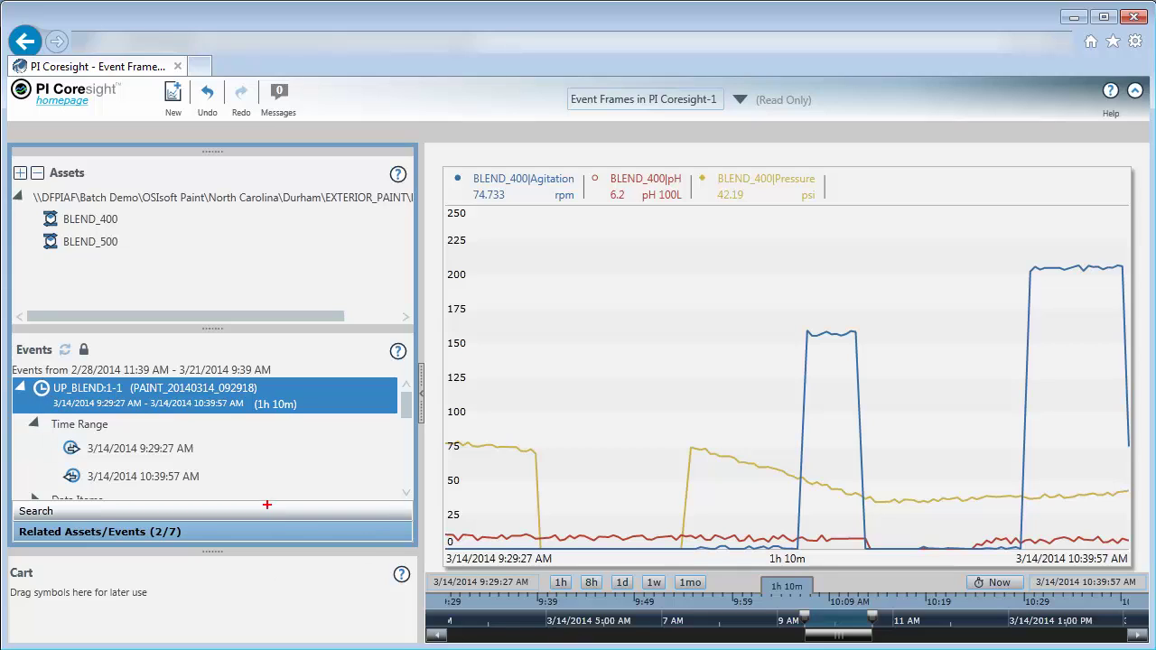
drag(271, 441, 214, 451)
drag(501, 578, 508, 527)
drag(230, 476, 285, 485)
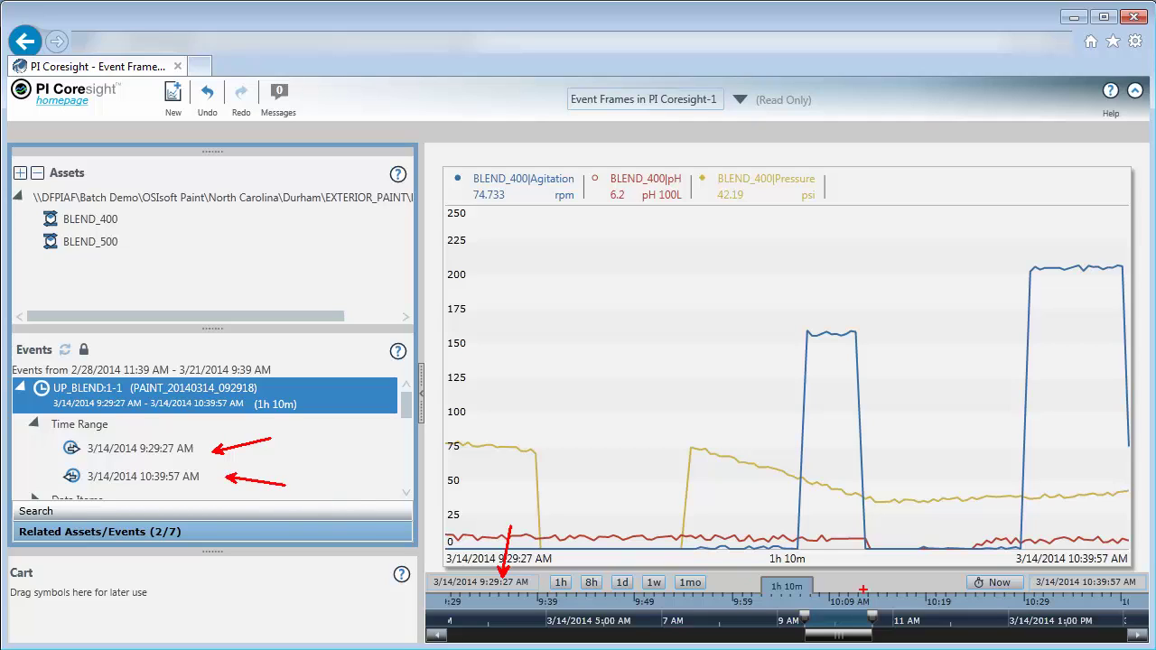
drag(1090, 573, 1091, 522)
drag(97, 345, 150, 316)
drag(69, 343, 88, 291)
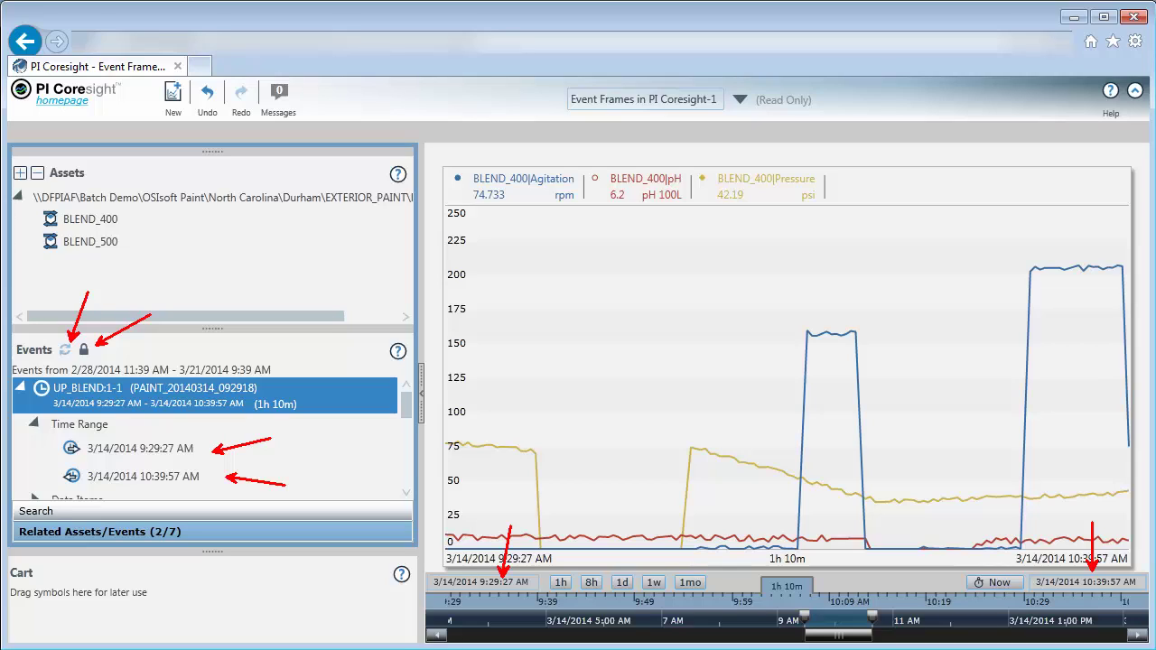
mouse_move(548, 573)
mouse_down()
mouse_move(464, 550)
mouse_move(415, 587)
mouse_move(565, 593)
mouse_up()
mouse_move(772, 578)
mouse_down()
mouse_move(787, 603)
mouse_move(806, 577)
mouse_up()
mouse_move(1077, 574)
mouse_down()
mouse_move(1039, 569)
mouse_move(1142, 594)
mouse_move(1087, 572)
mouse_up()
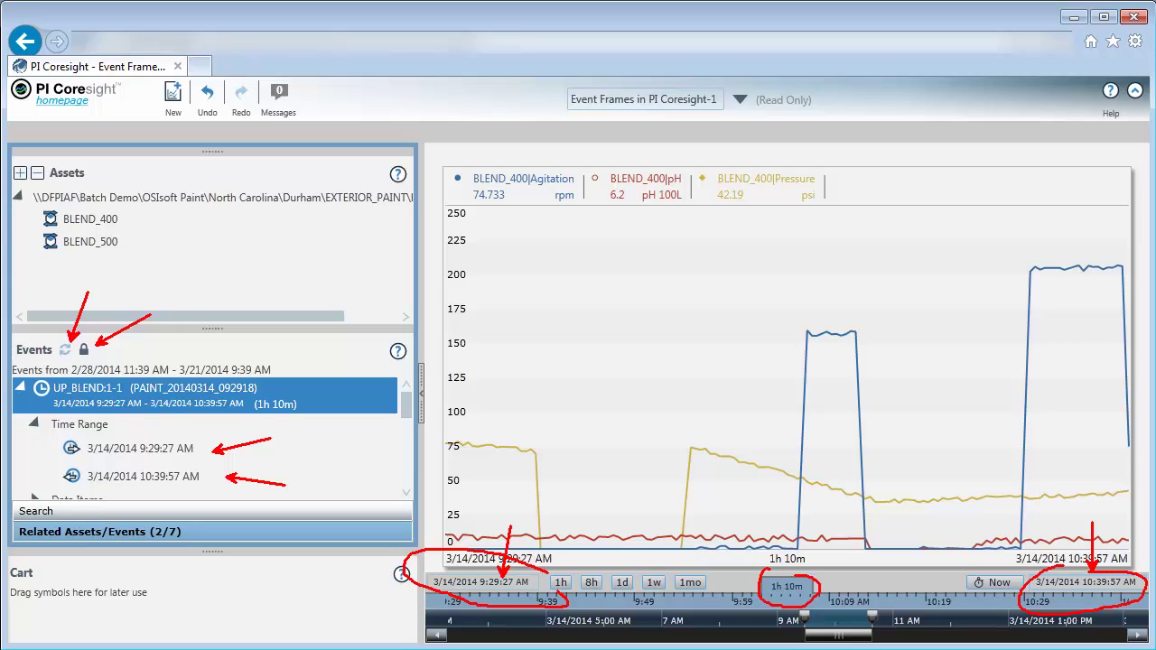
mouse_move(75, 341)
mouse_down()
mouse_move(85, 365)
mouse_move(103, 346)
mouse_up()
Refresh the Events list to 8:18–11:50 AM and expand UP_BLEND:1-1 to OP_CHARGE:1-1 and OP_FINISH:1-1.
key(Escape)
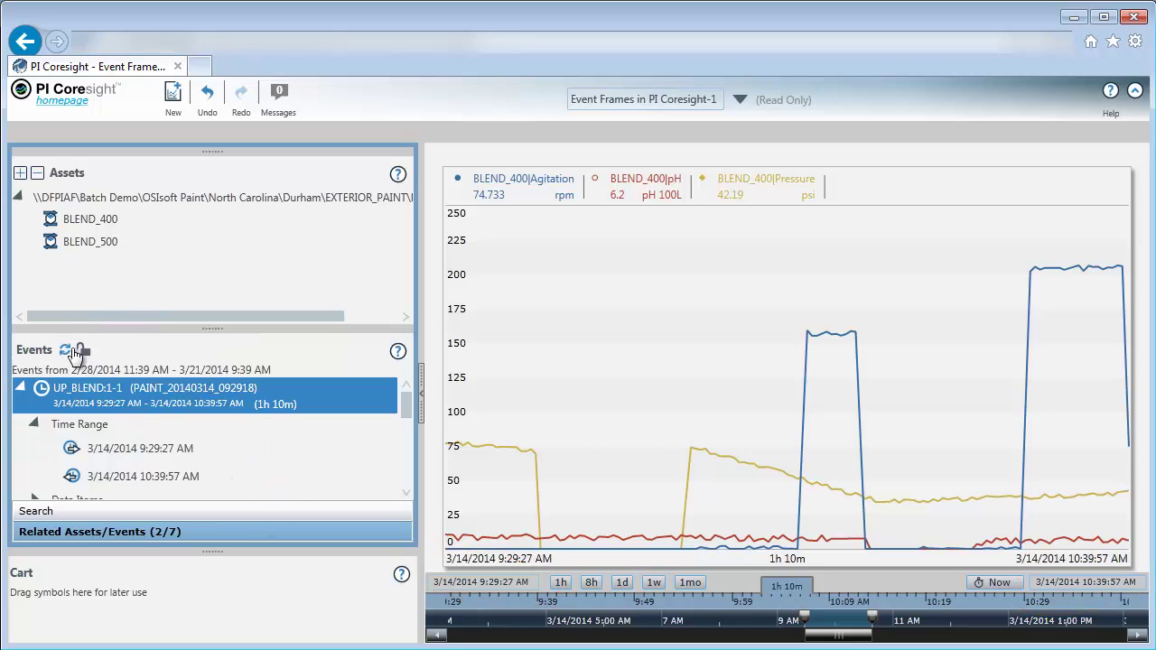
click(65, 350)
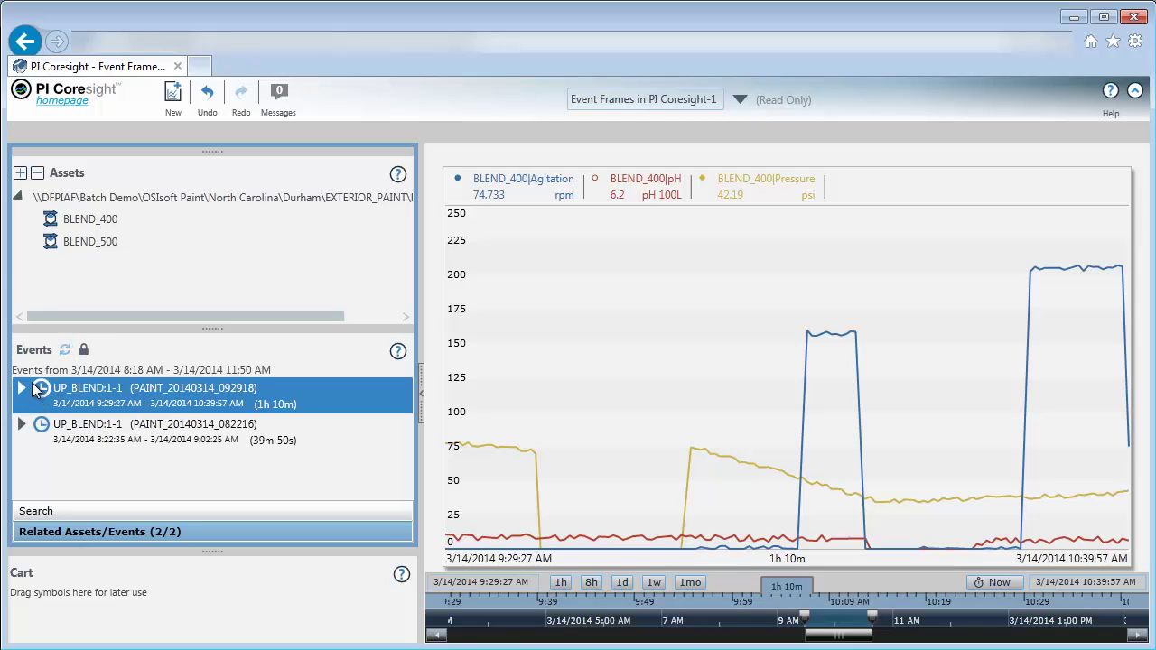
click(20, 391)
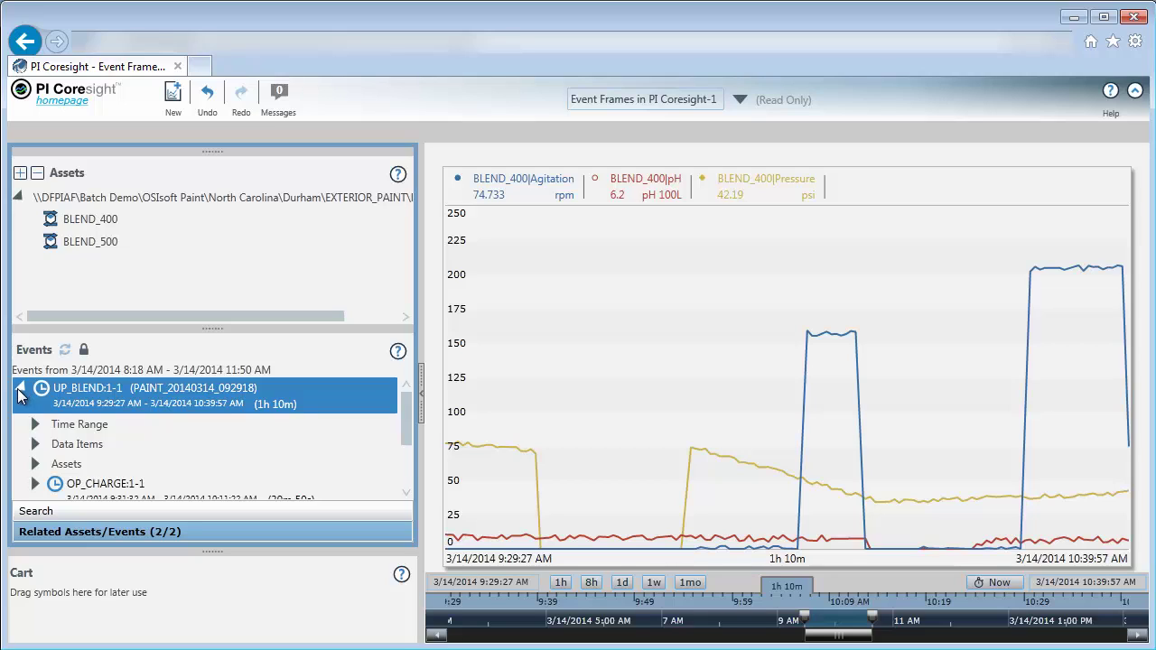
click(407, 494)
click(407, 494)
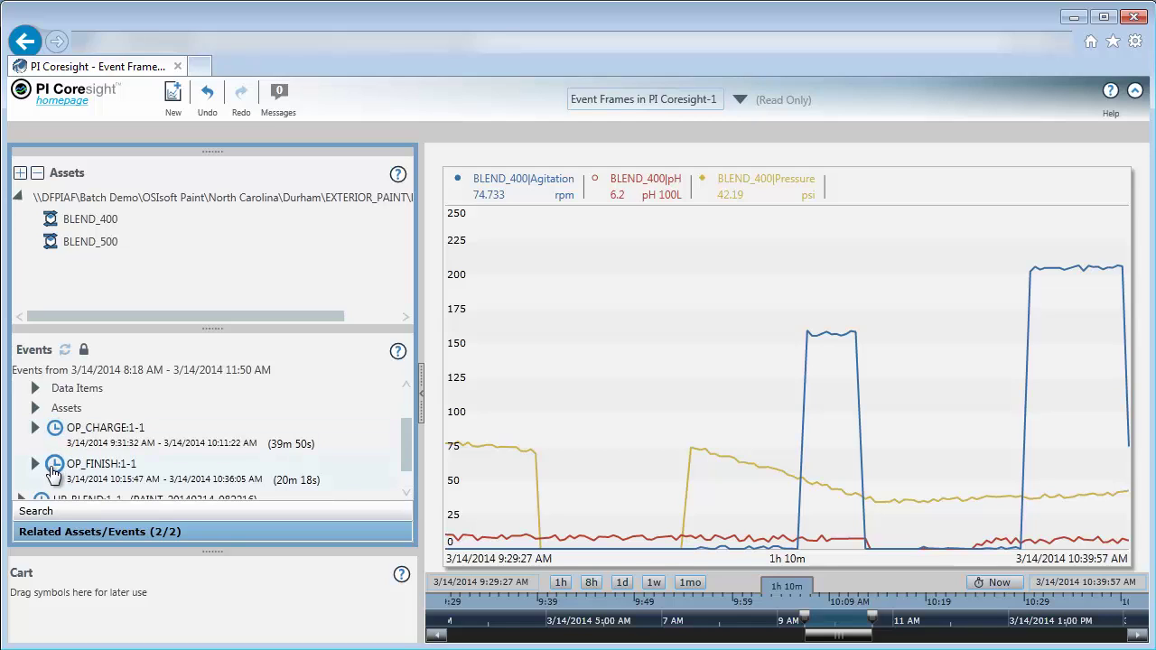
Apply OP_CHARGE:1-1 then OP_FINISH:1-1 (10:15:47–10:36:05 AM) and expand OP_FINISH:1-1 to AGITATE and DRAIN.
click(56, 430)
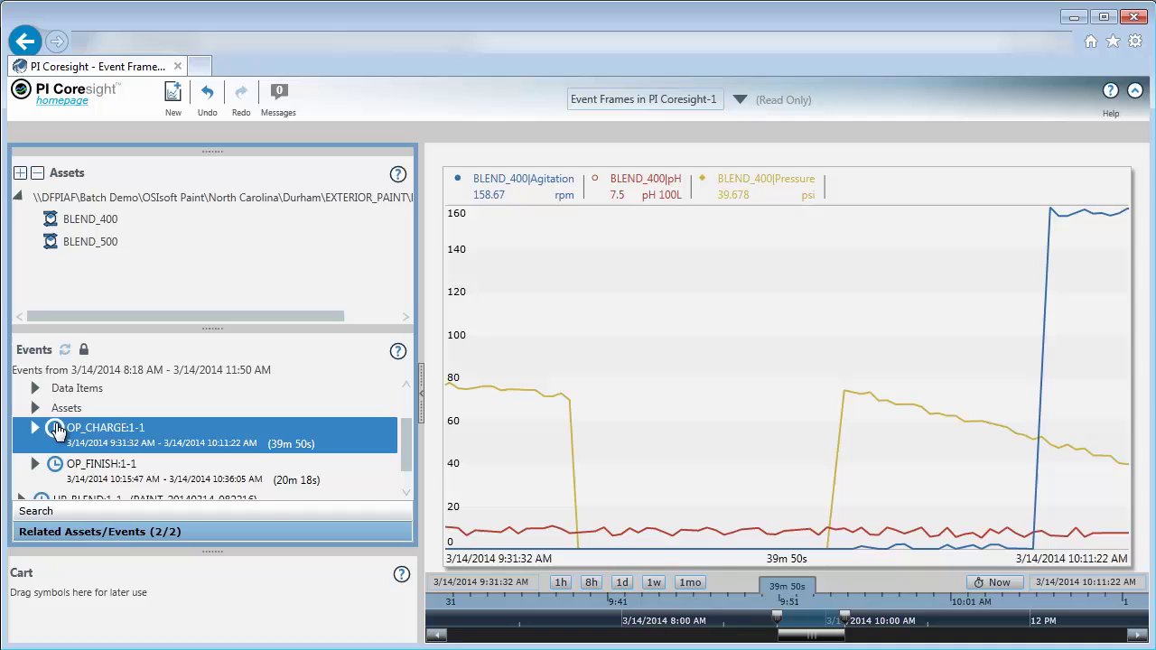
click(54, 466)
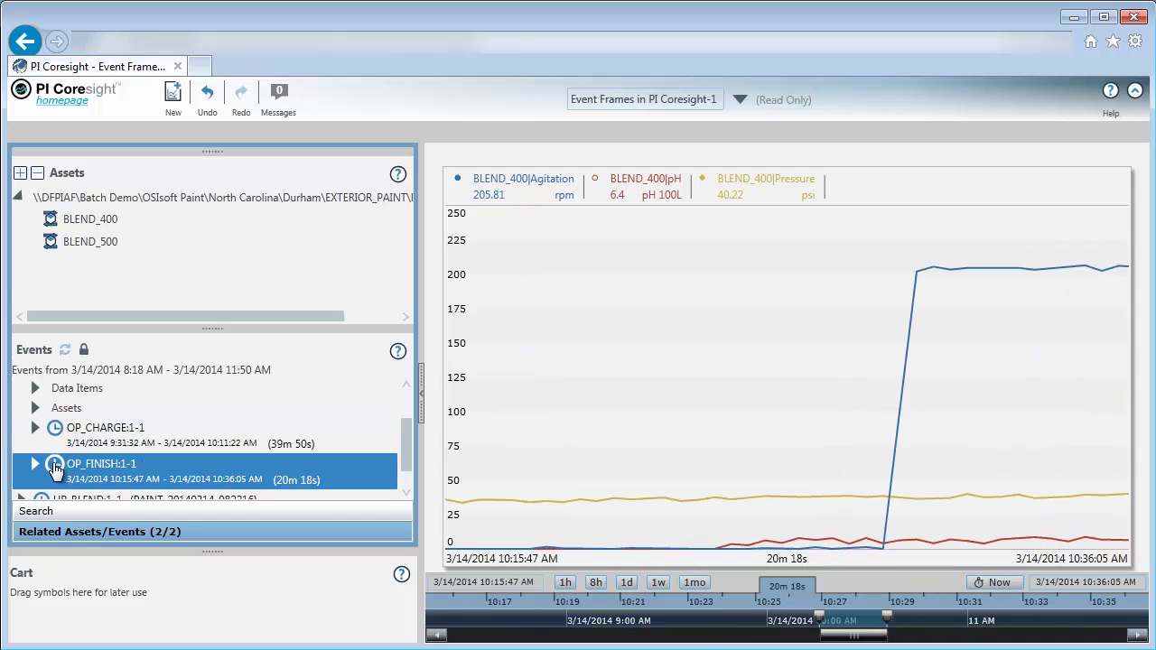
click(406, 495)
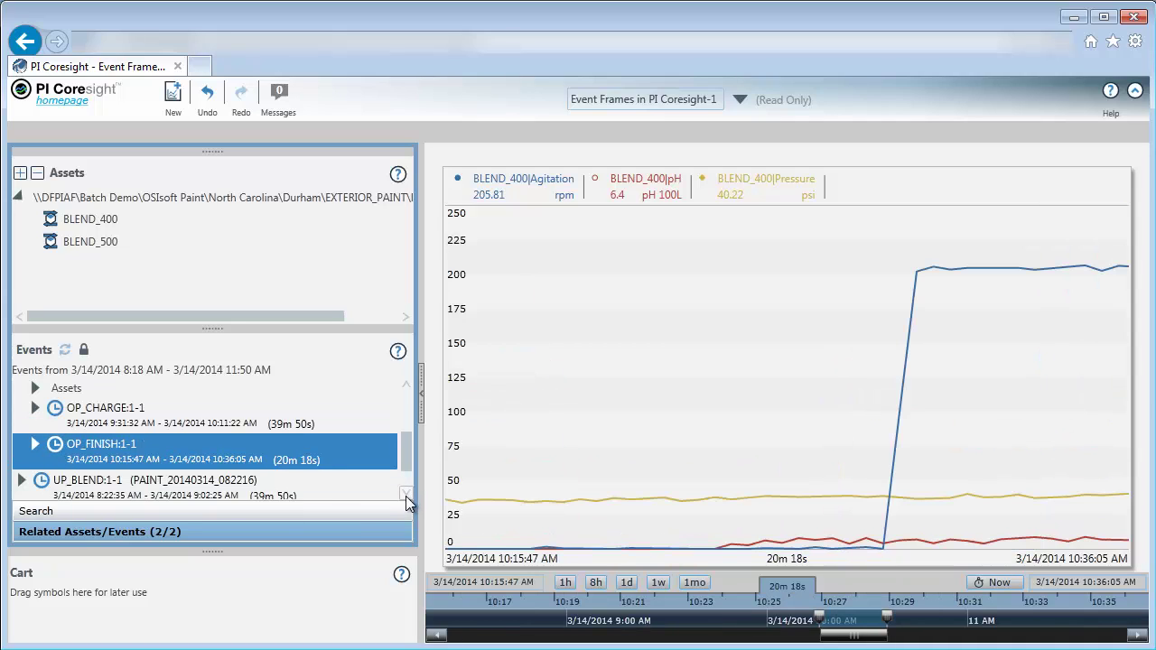
click(405, 496)
click(35, 424)
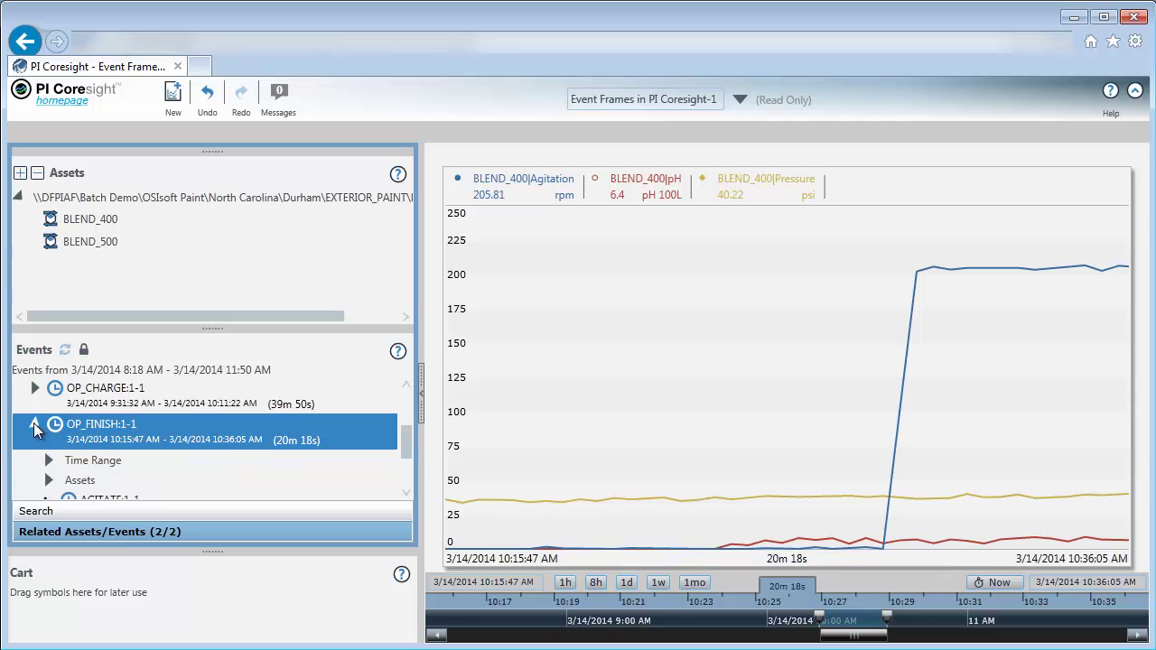
click(407, 494)
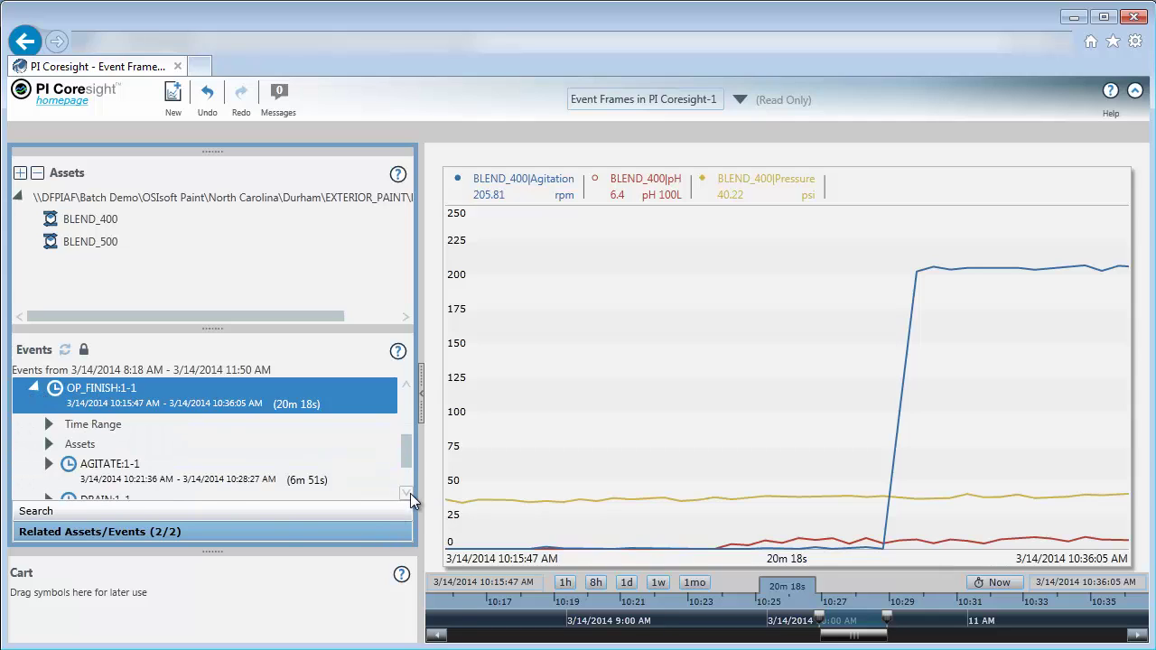
click(408, 494)
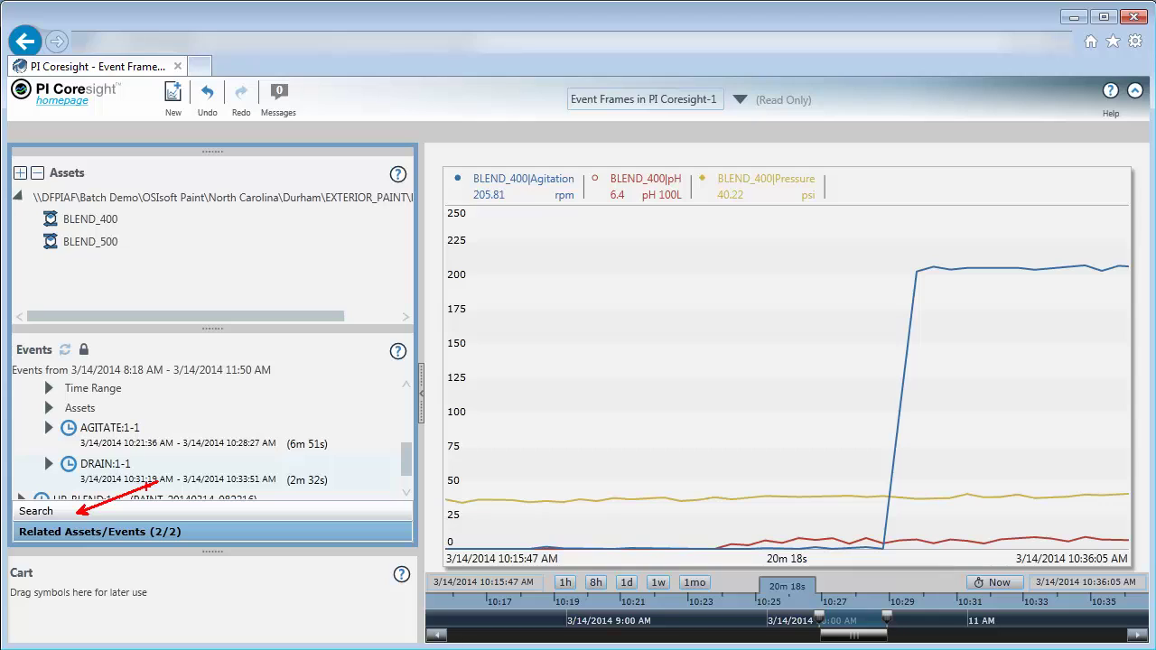
Expand DRAIN:1-1 and its Data Items to reveal ACTUAL_LEVEL reading 71.
click(49, 464)
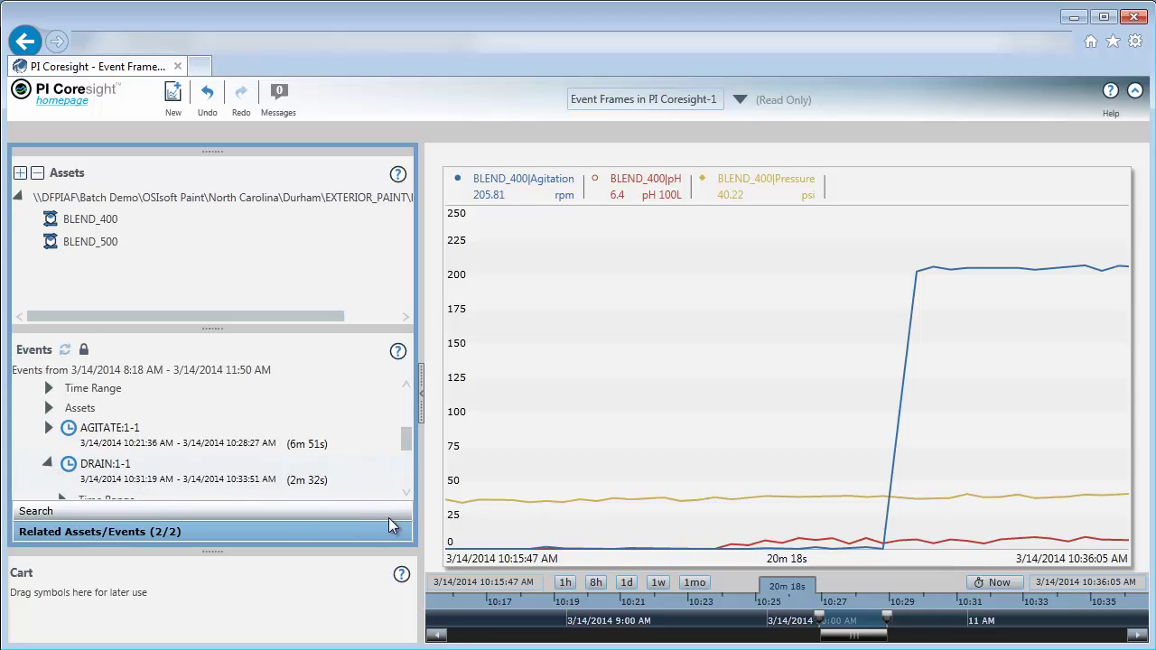
scroll(405, 492, down, 3)
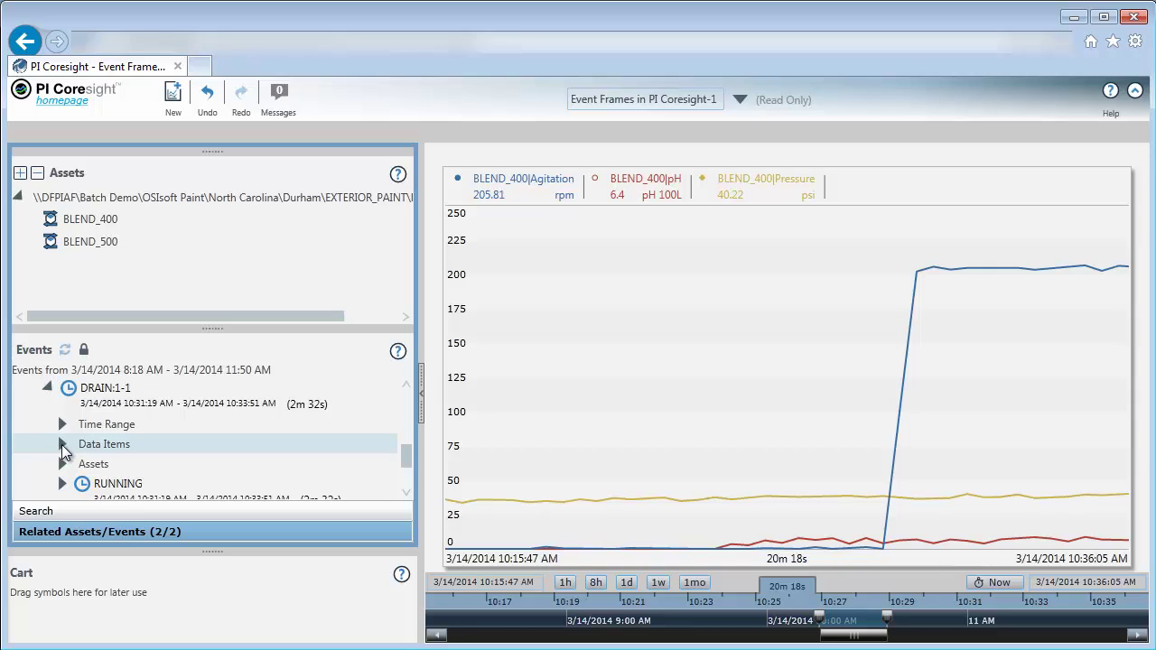
click(62, 444)
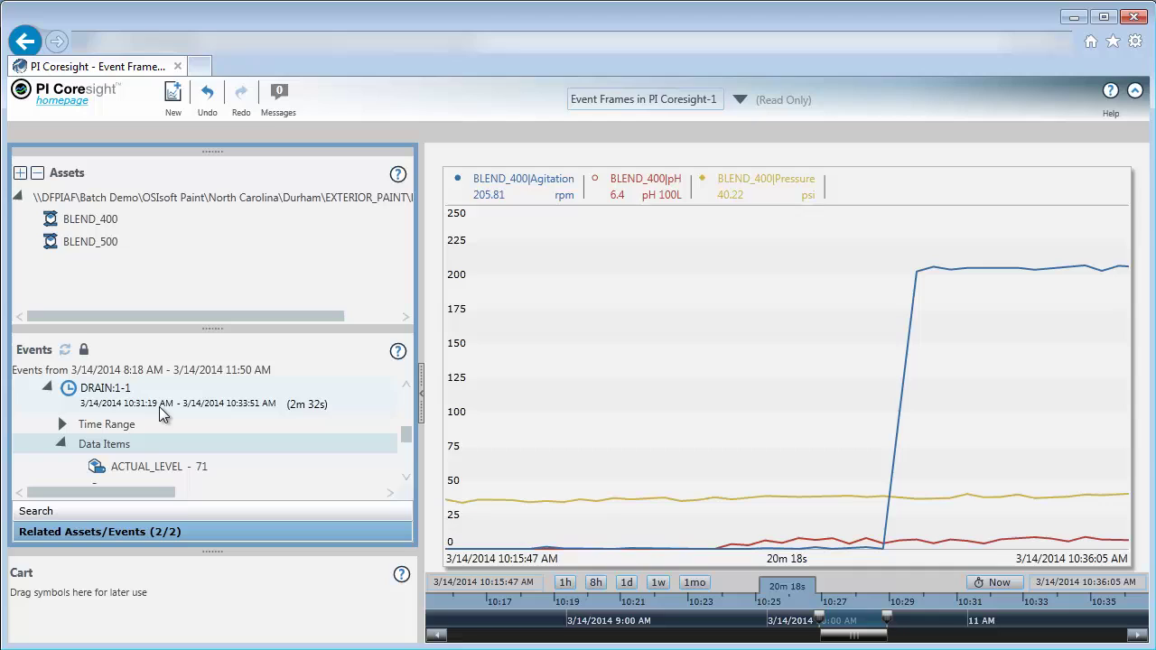
Drop the ACTUAL_LEVEL data item above the trend as a Value symbol reading 71.
mouse_move(151, 474)
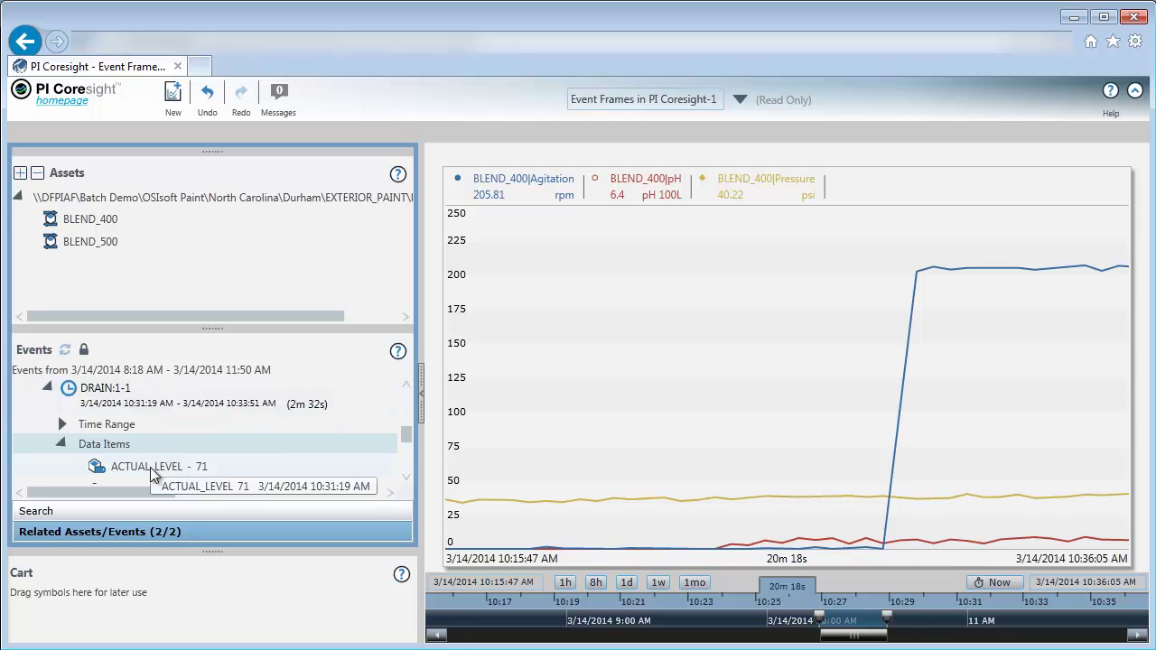
drag(152, 474, 587, 160)
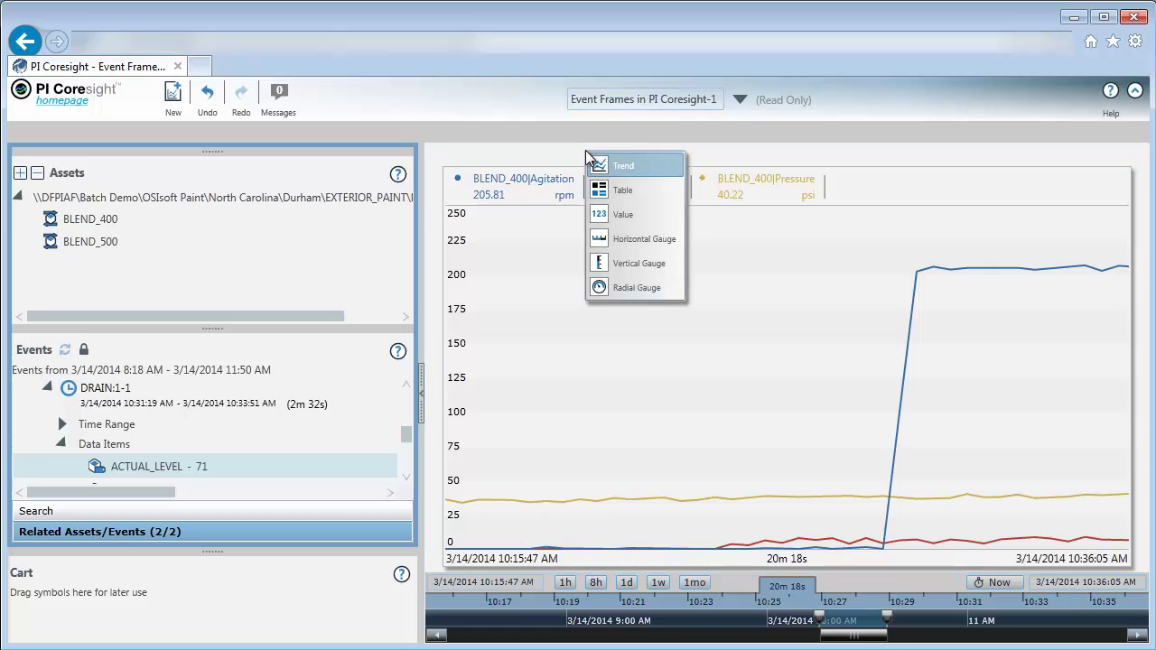
click(611, 214)
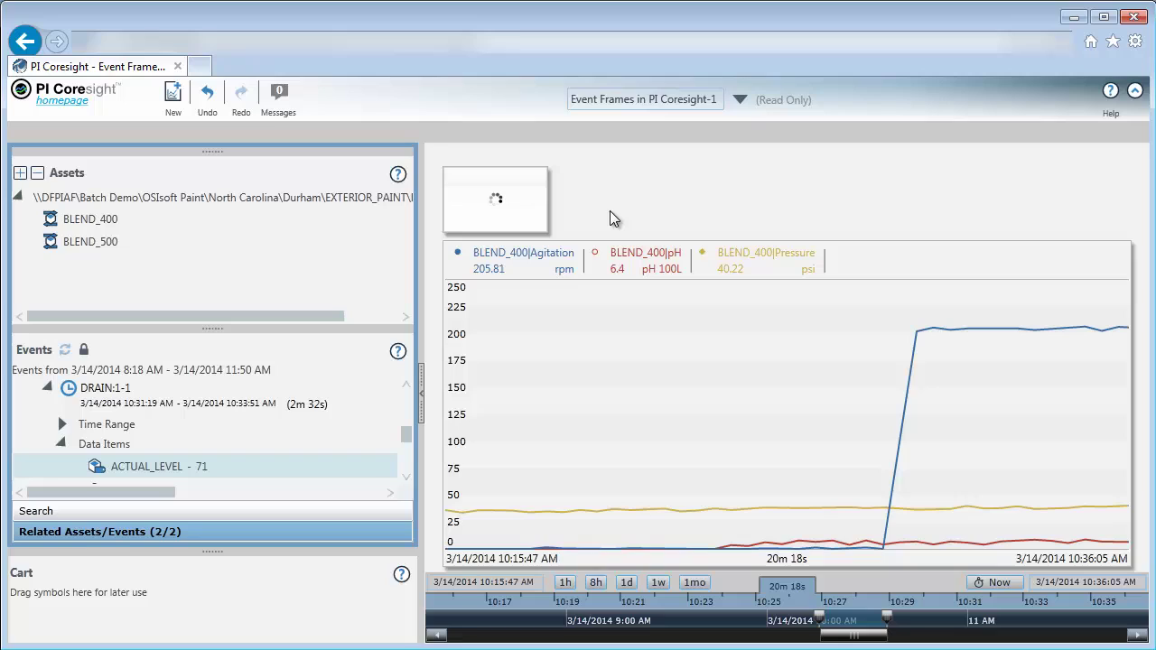